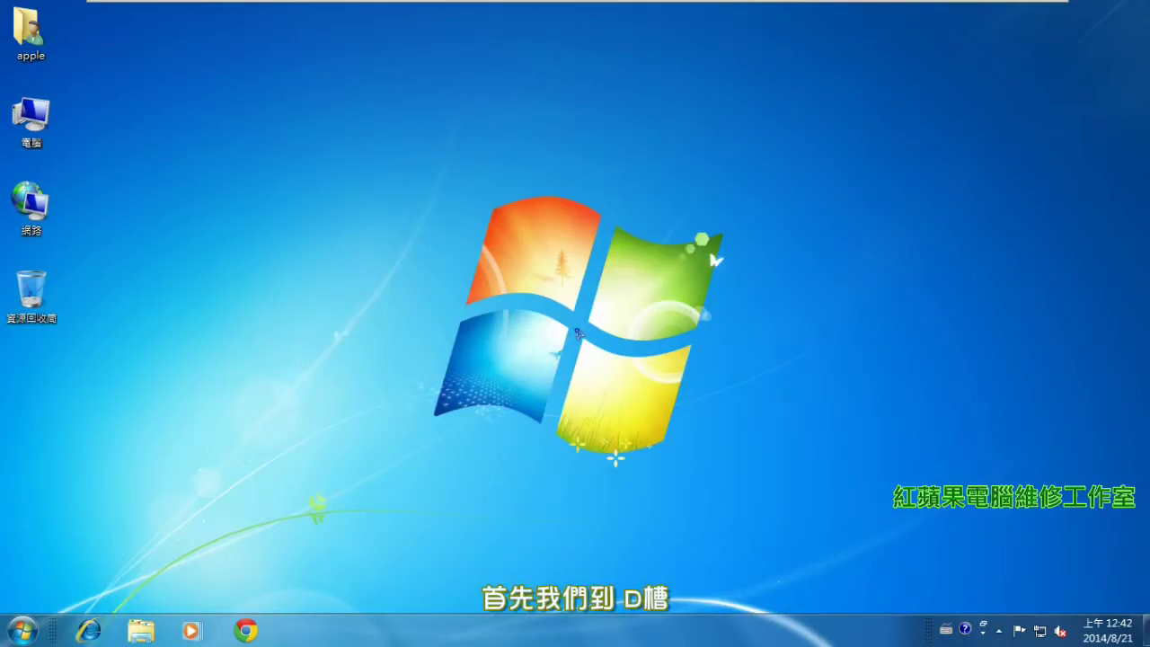
Step: Open local disk D: from the computer view and search it for 音樂
{"action": "left_click", "coordinate": [40, 95]}
{"action": "double_click", "coordinate": [40, 95]}
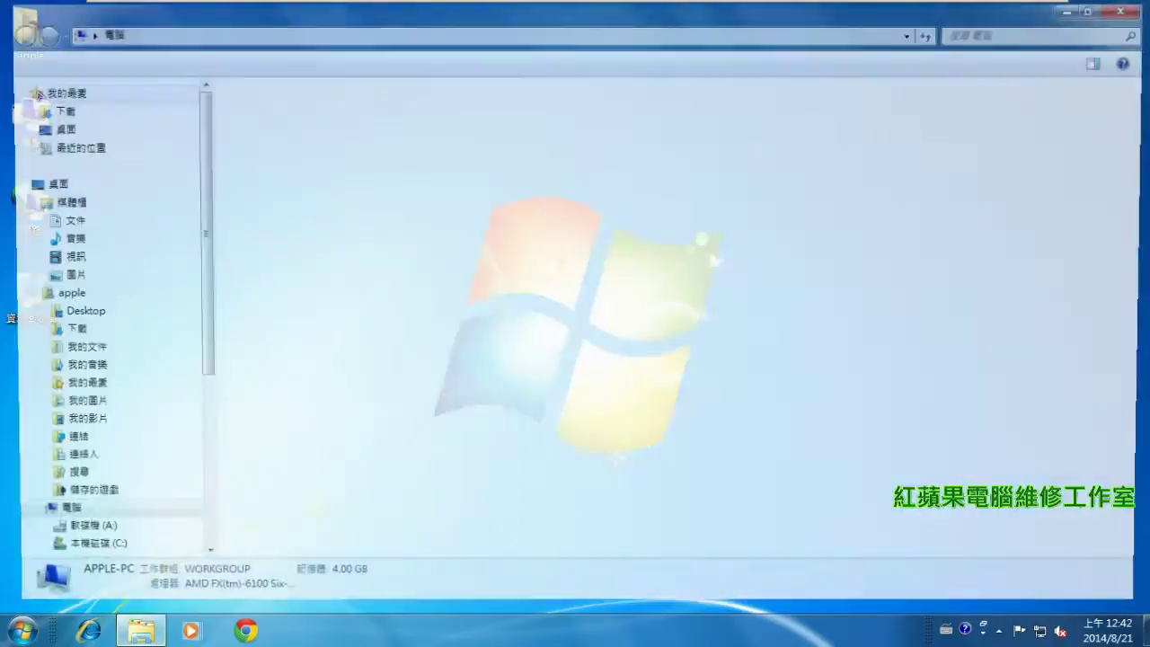
{"action": "double_click", "coordinate": [539, 123]}
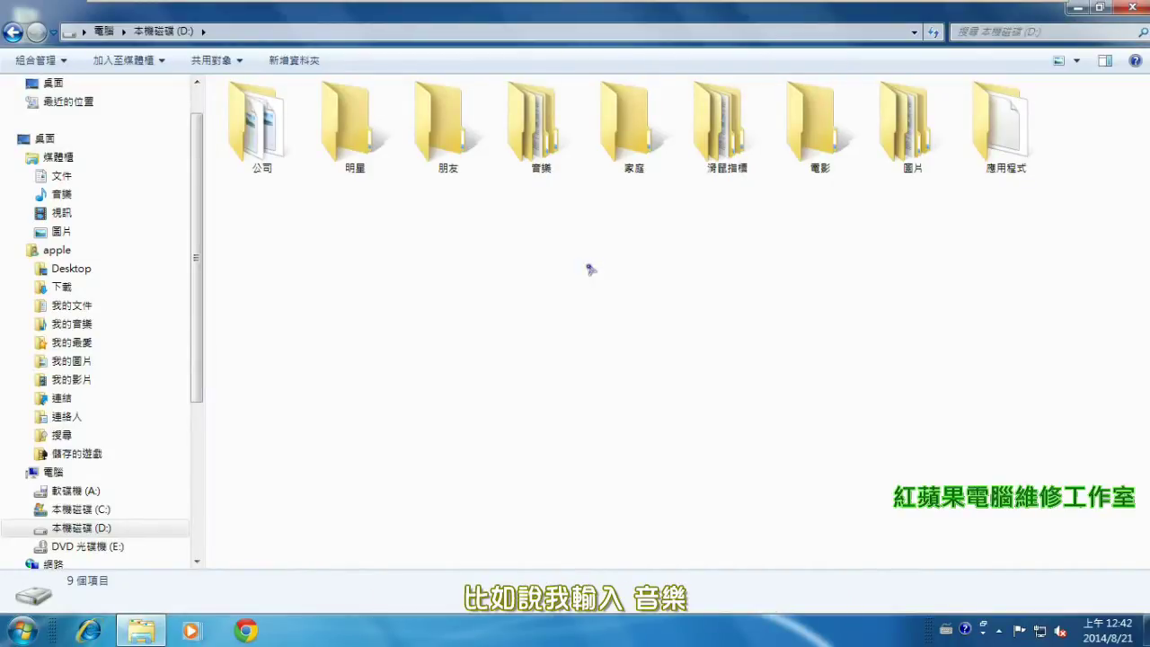
{"action": "left_click", "coordinate": [976, 30]}
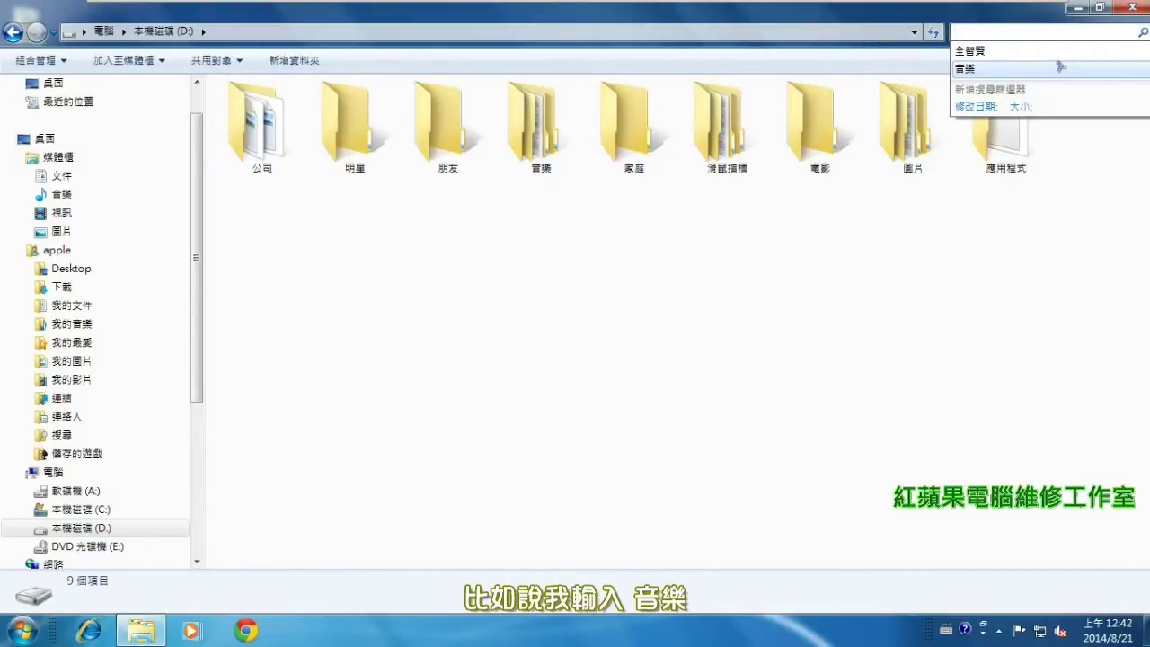
{"action": "type", "text": "音樂"}
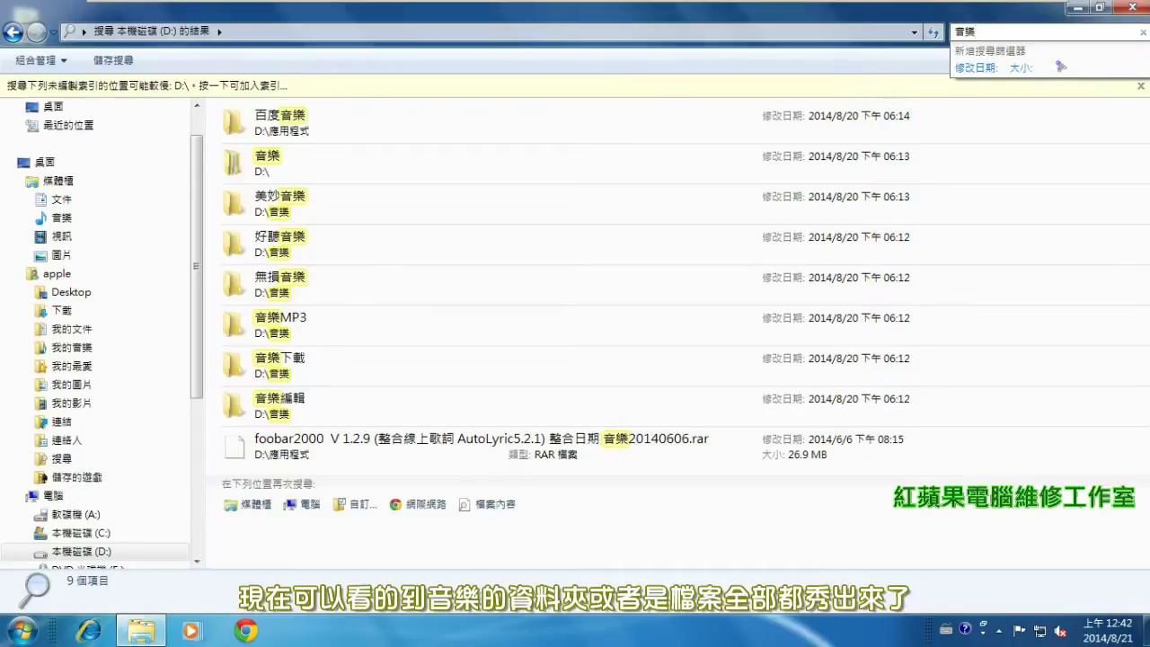
Step: Select the foobar2000 RAR file in the search results and return to the contents of drive D:
{"action": "left_click", "coordinate": [440, 465]}
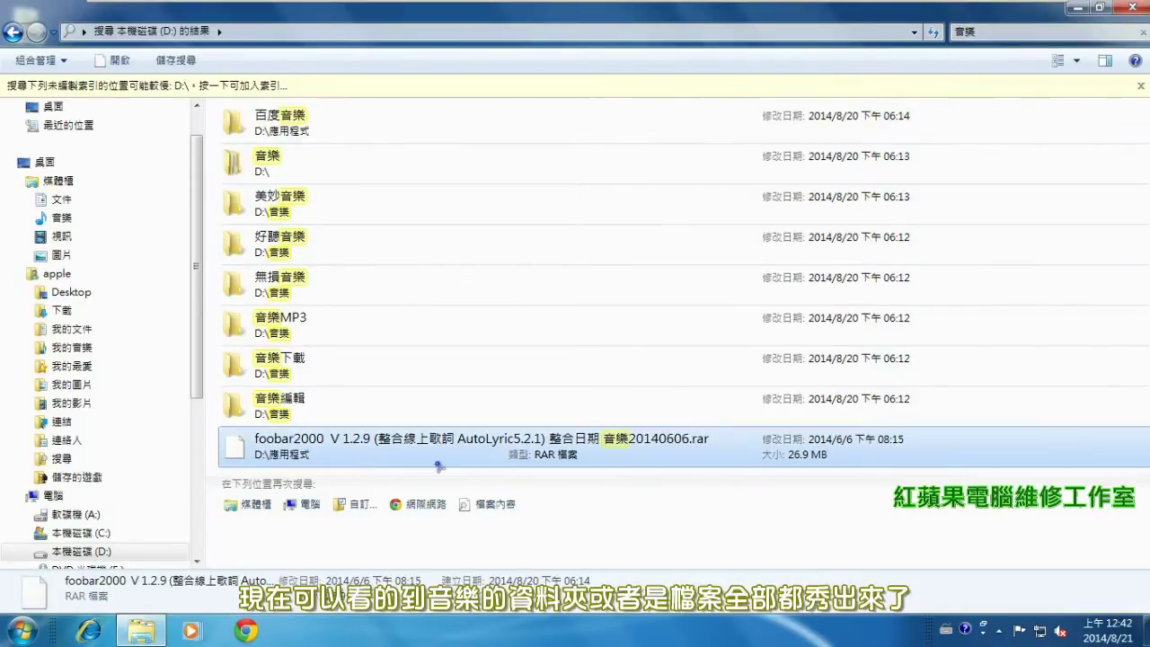
{"action": "left_click", "coordinate": [746, 28]}
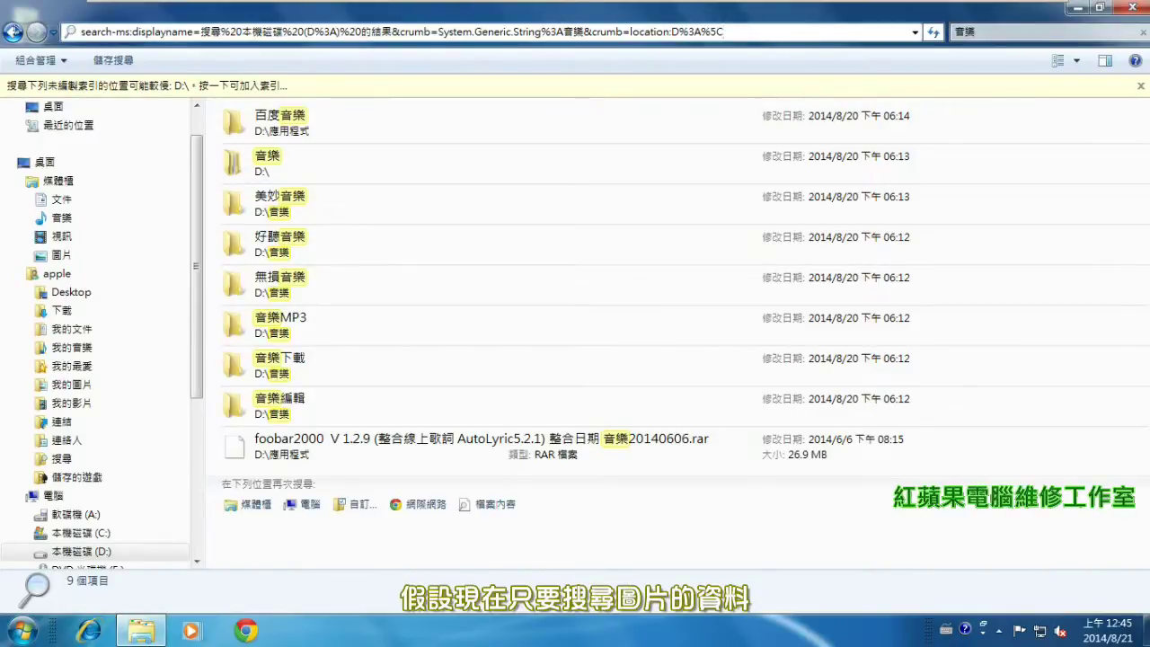
{"action": "left_click", "coordinate": [12, 33]}
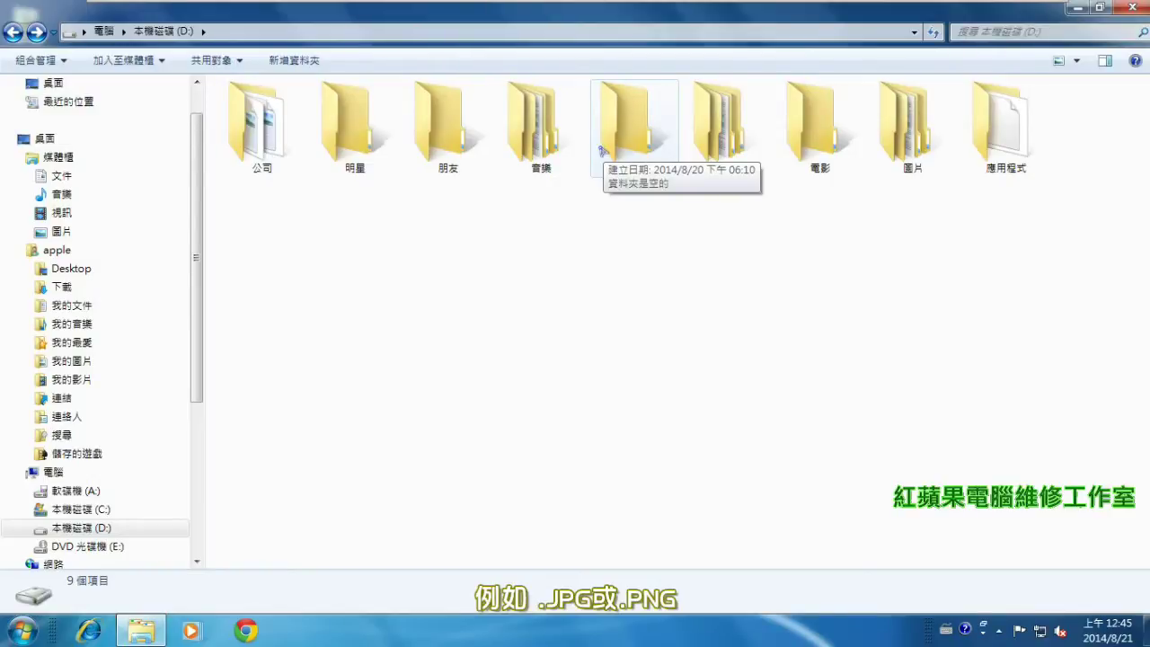
Step: Search drive D: for 全智賢 01 .jpg to narrow the results by name, number and file extension
{"action": "left_click", "coordinate": [1014, 27]}
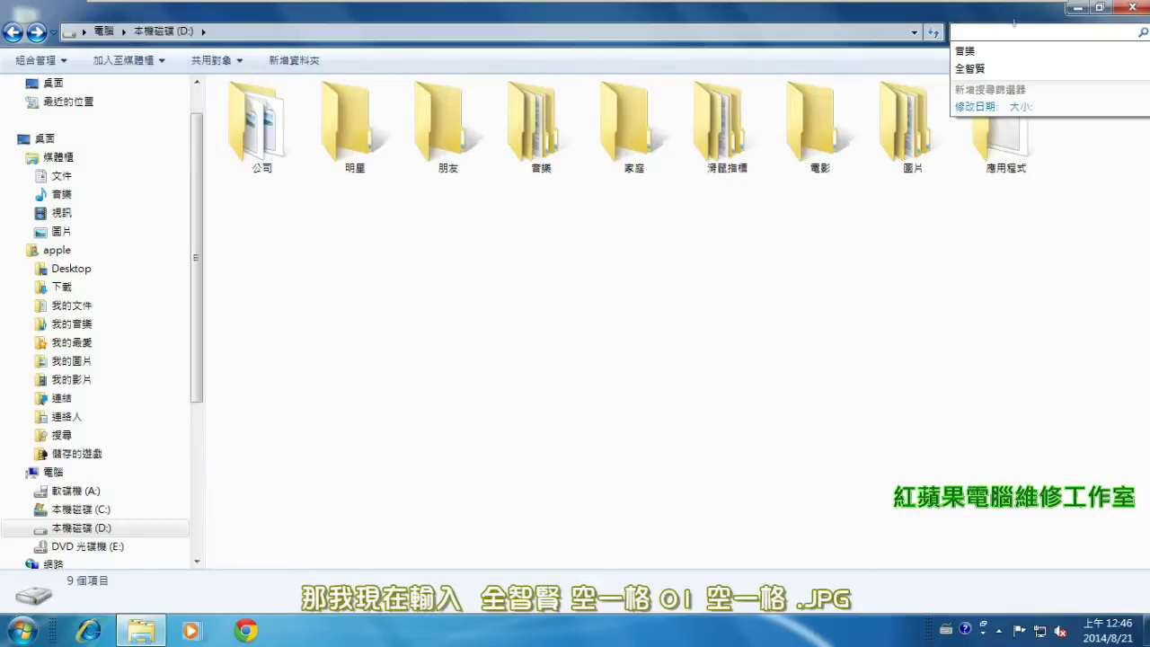
{"action": "type", "text": "全智賢"}
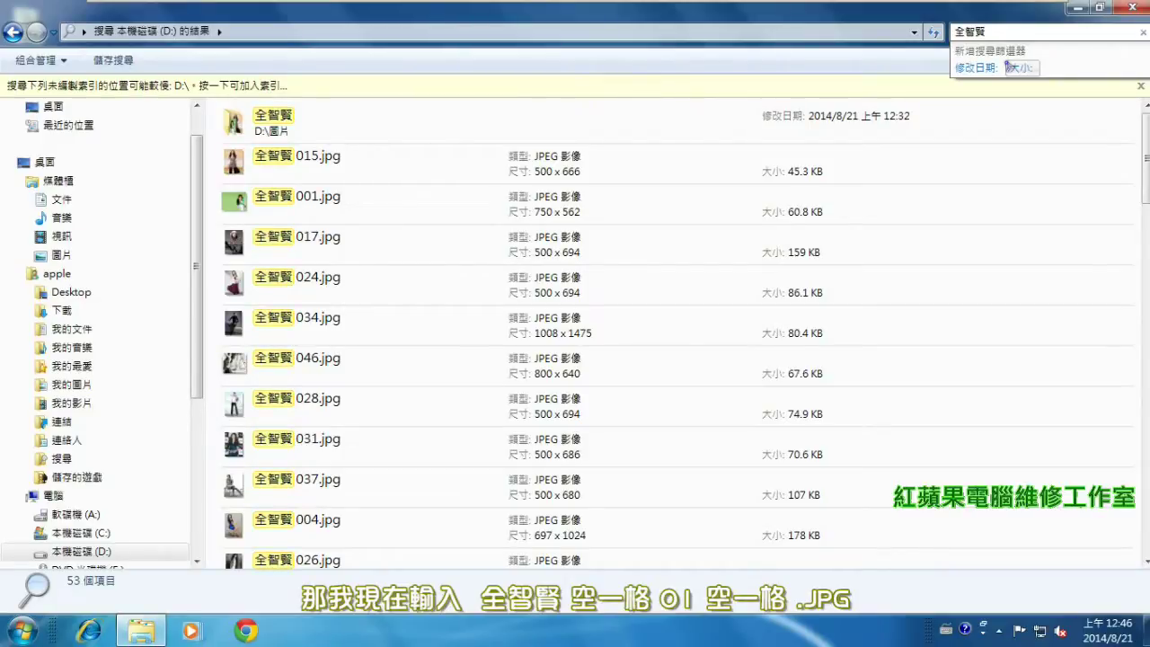
{"action": "type", "text": "01"}
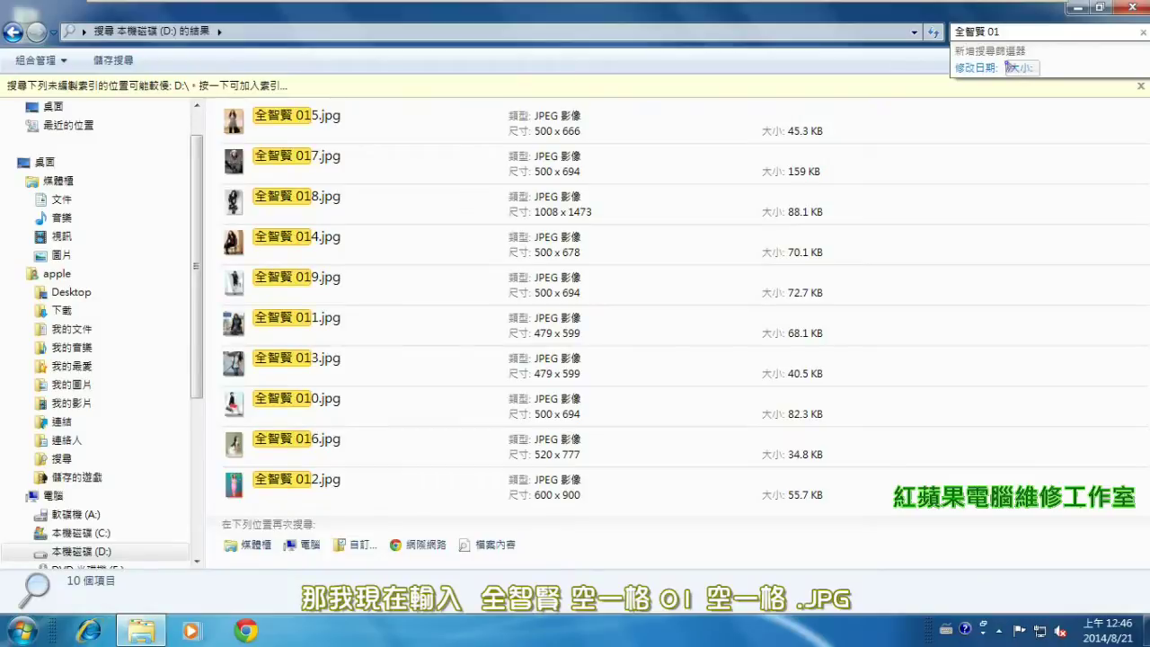
{"action": "type", "text": " ."}
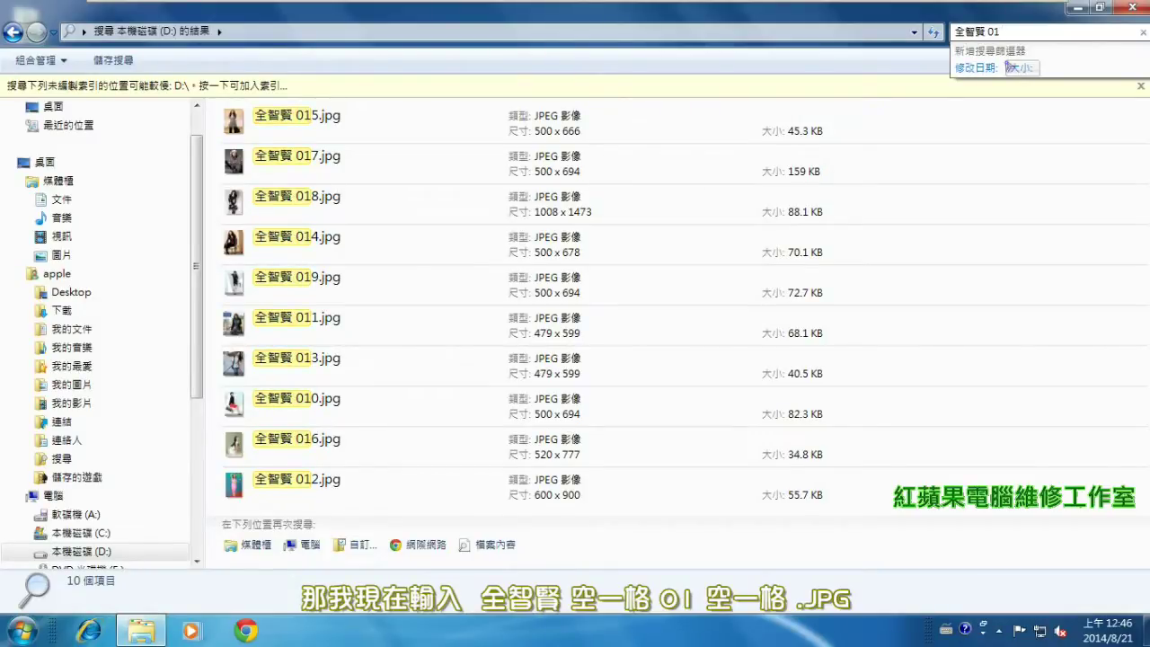
{"action": "type", "text": "jpg"}
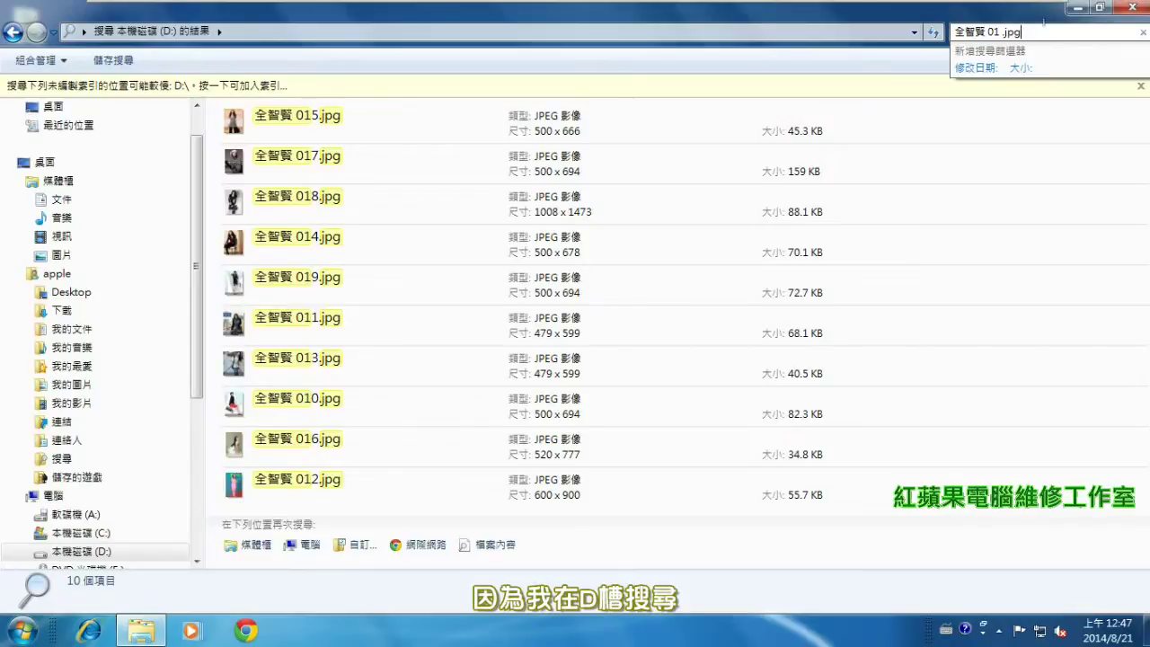
Step: Shorten the search term to 全智
{"action": "left_click", "coordinate": [1043, 19]}
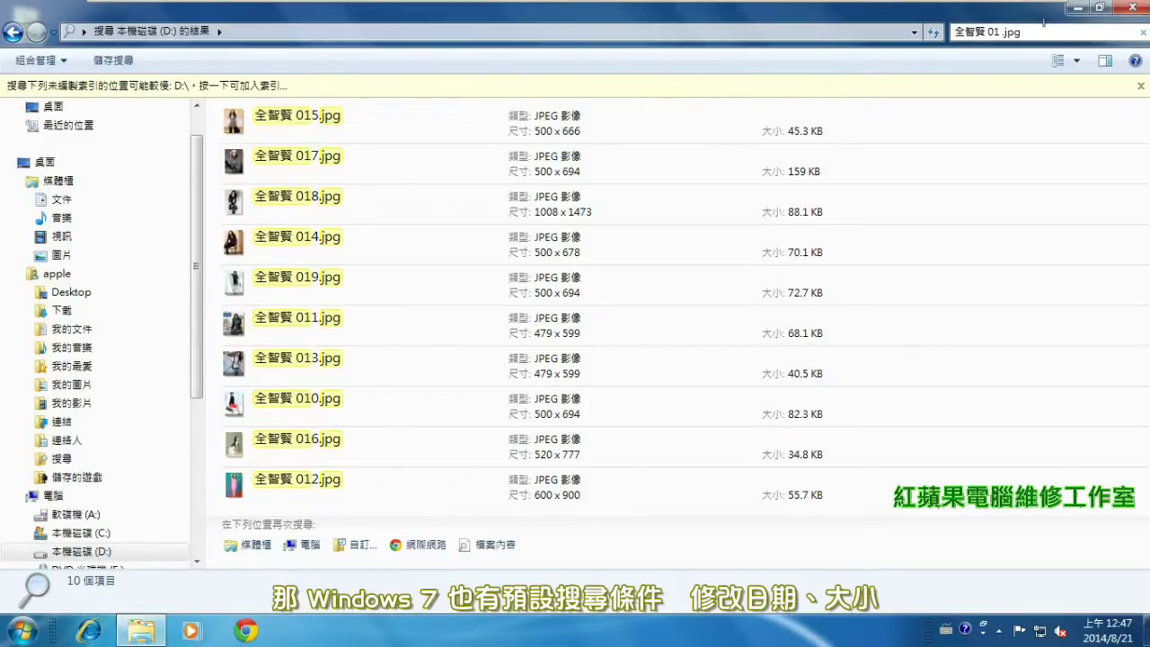
{"action": "key", "text": "BackSpace"}
{"action": "key", "text": "BackSpace"}
{"action": "key", "text": "BackSpace"}
{"action": "key", "text": "BackSpace"}
{"action": "key", "text": "BackSpace"}
{"action": "key", "text": "BackSpace"}
{"action": "key", "text": "BackSpace"}
{"action": "key", "text": "BackSpace"}
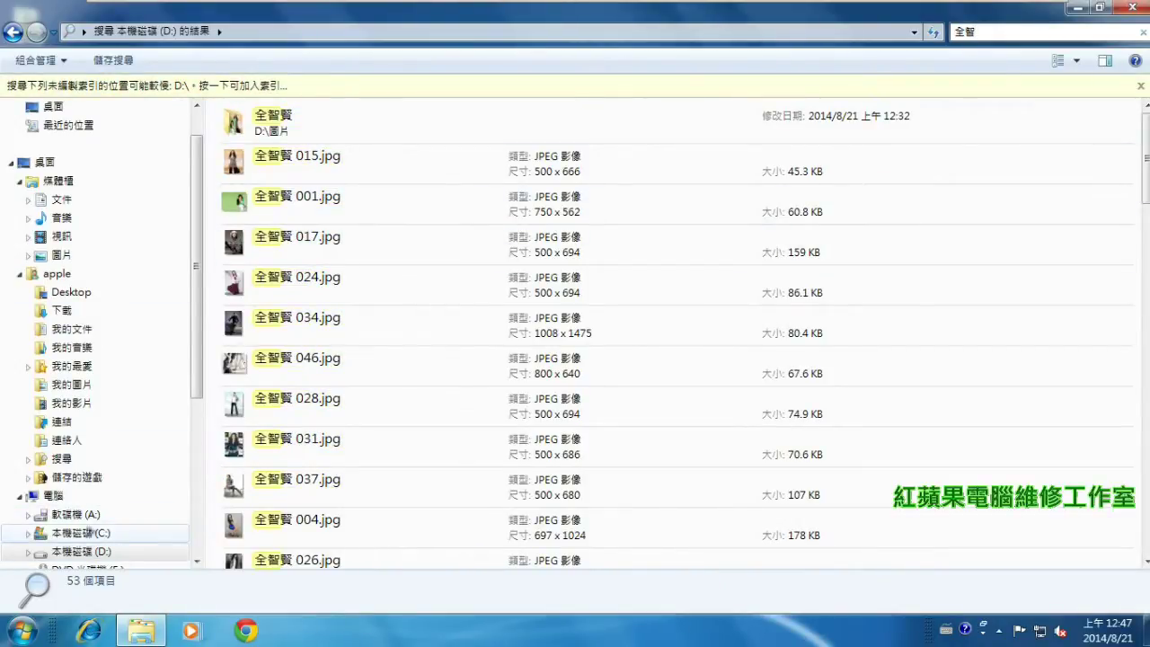
Step: Go back to local disk D: and open its 圖片 folder
{"action": "left_click", "coordinate": [94, 550]}
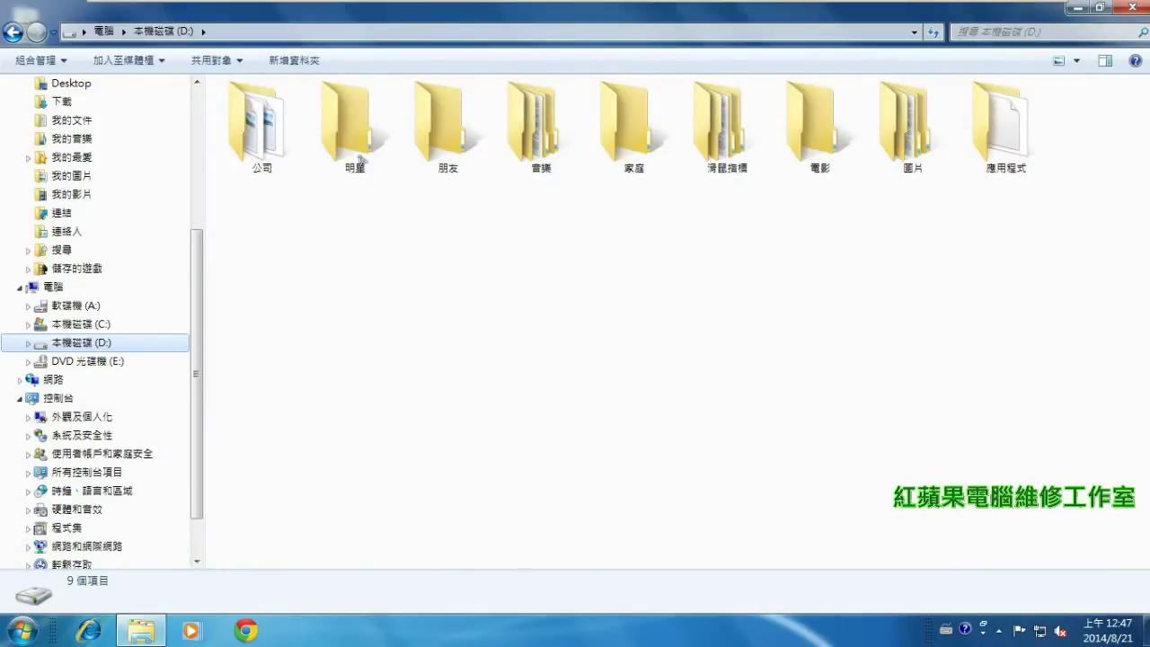
{"action": "left_click", "coordinate": [904, 135]}
{"action": "double_click", "coordinate": [905, 135]}
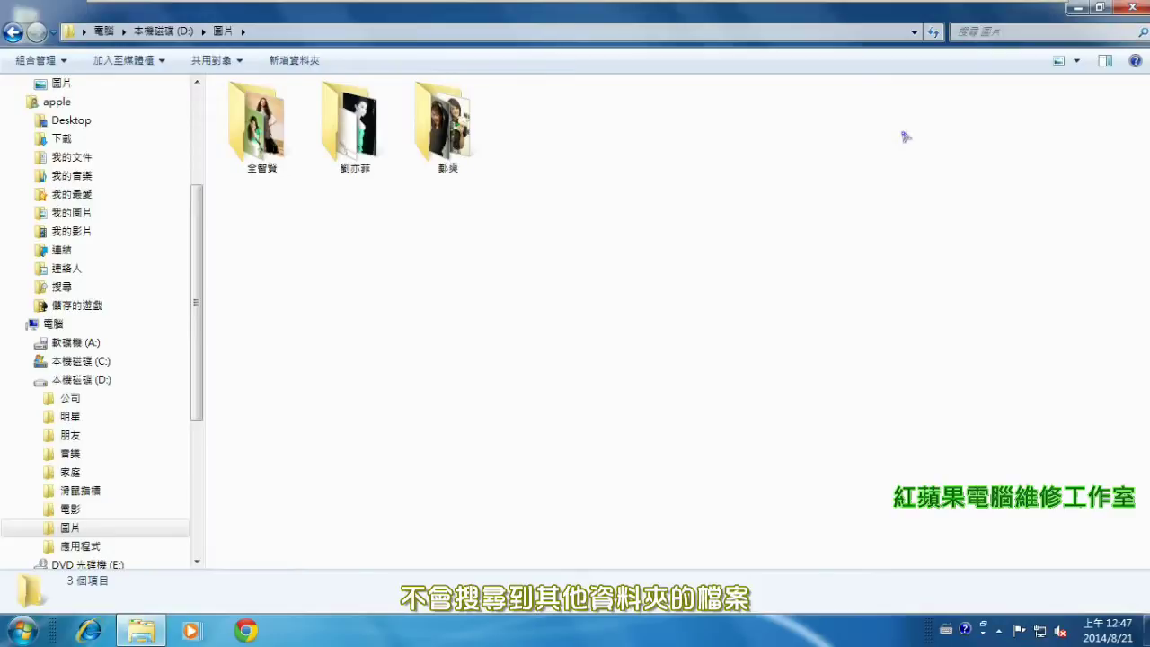
Step: Examine the 修改日期 (date modified) and 大小 (size) search filters for the 圖片 folder
{"action": "left_click", "coordinate": [1005, 30]}
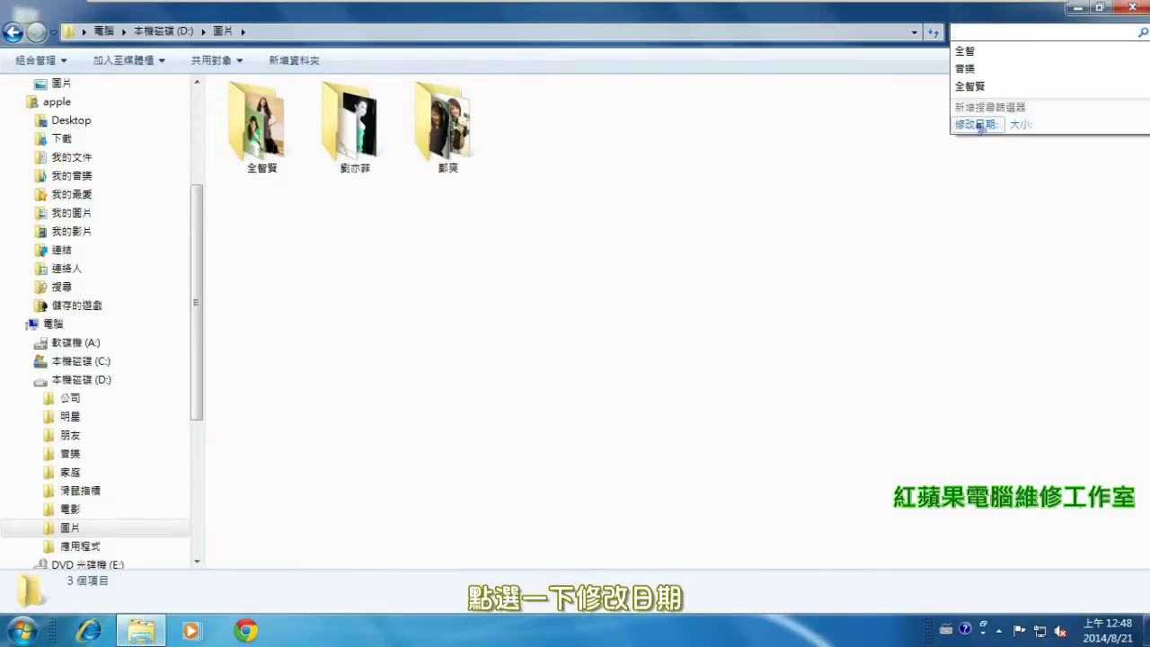
{"action": "left_click", "coordinate": [977, 124]}
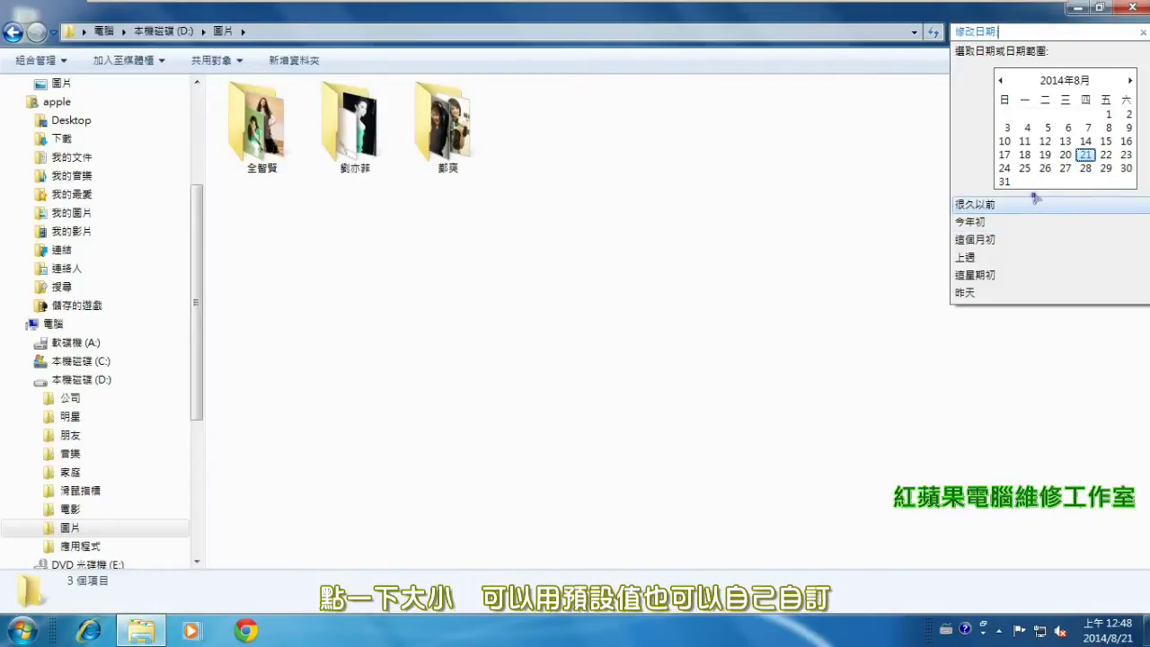
{"action": "left_click", "coordinate": [1003, 27]}
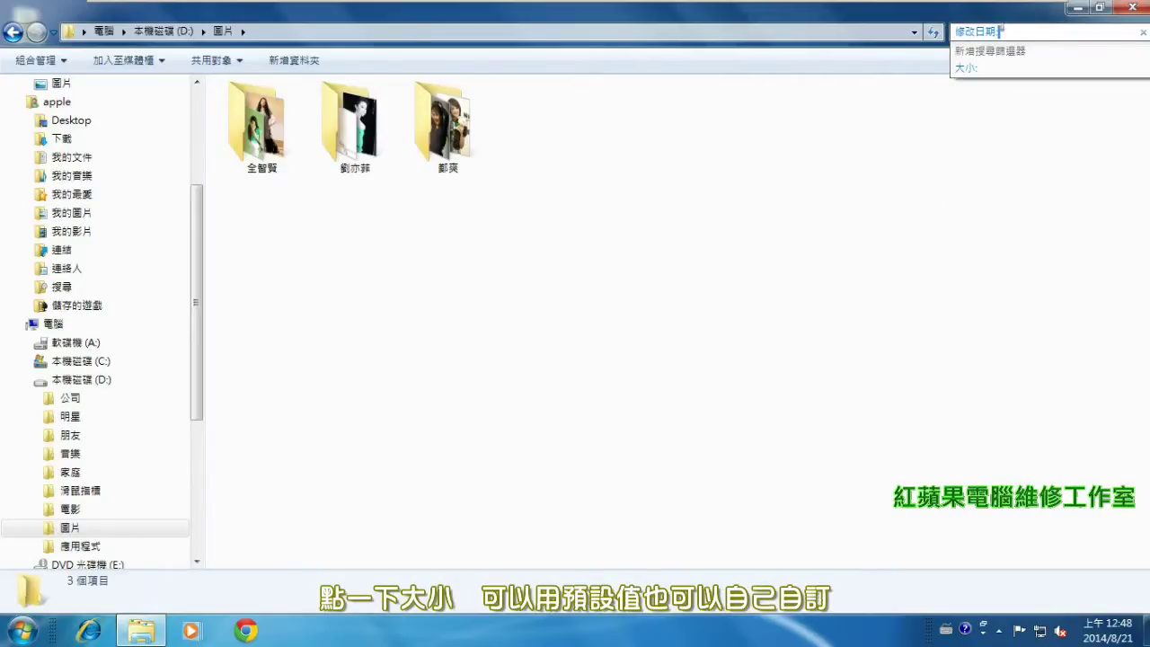
{"action": "left_click", "coordinate": [1020, 125]}
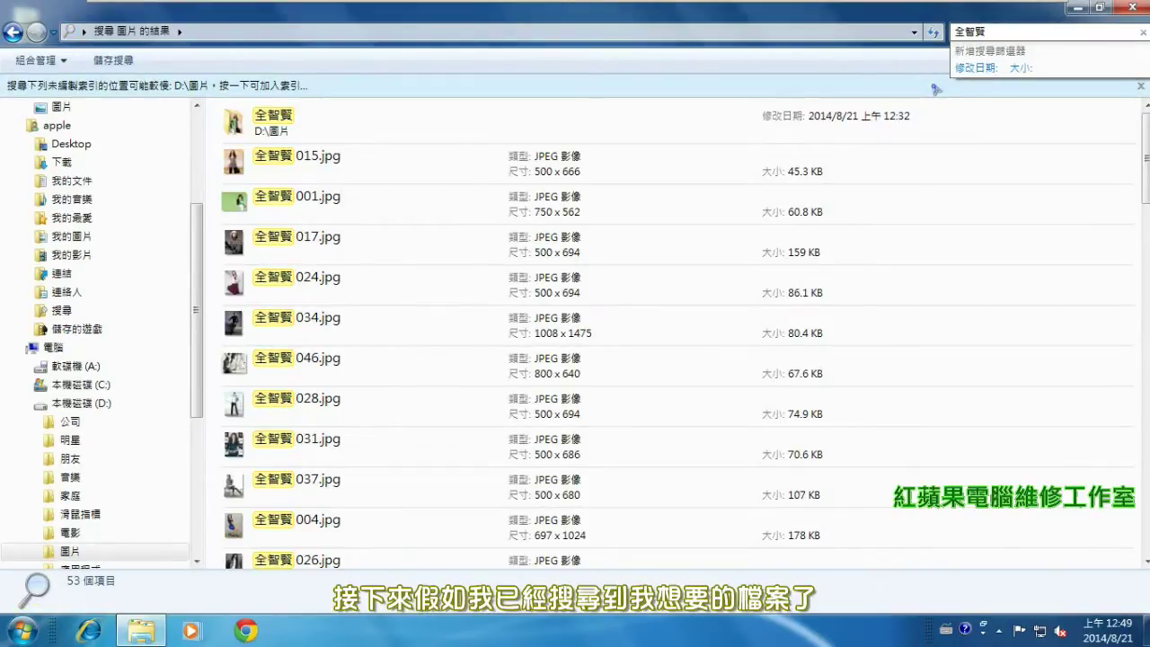
Step: Search the 圖片 folder for 全智賢 and open the file location of 全智賢 015.jpg
{"action": "key", "text": "Return"}
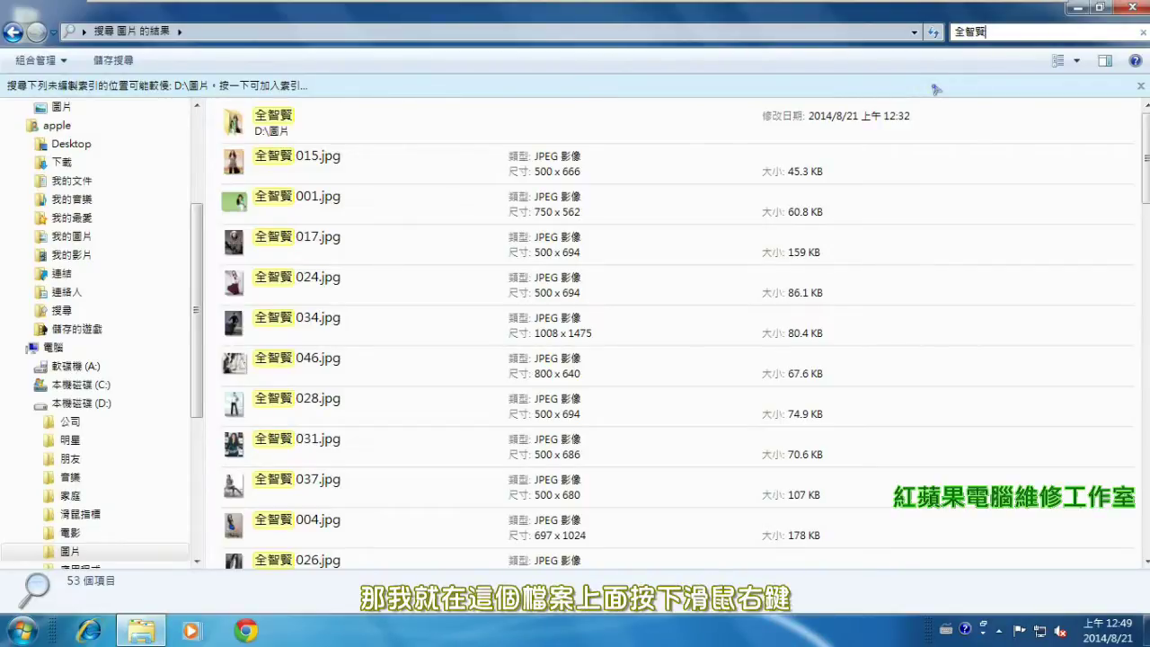
{"action": "right_click", "coordinate": [300, 160]}
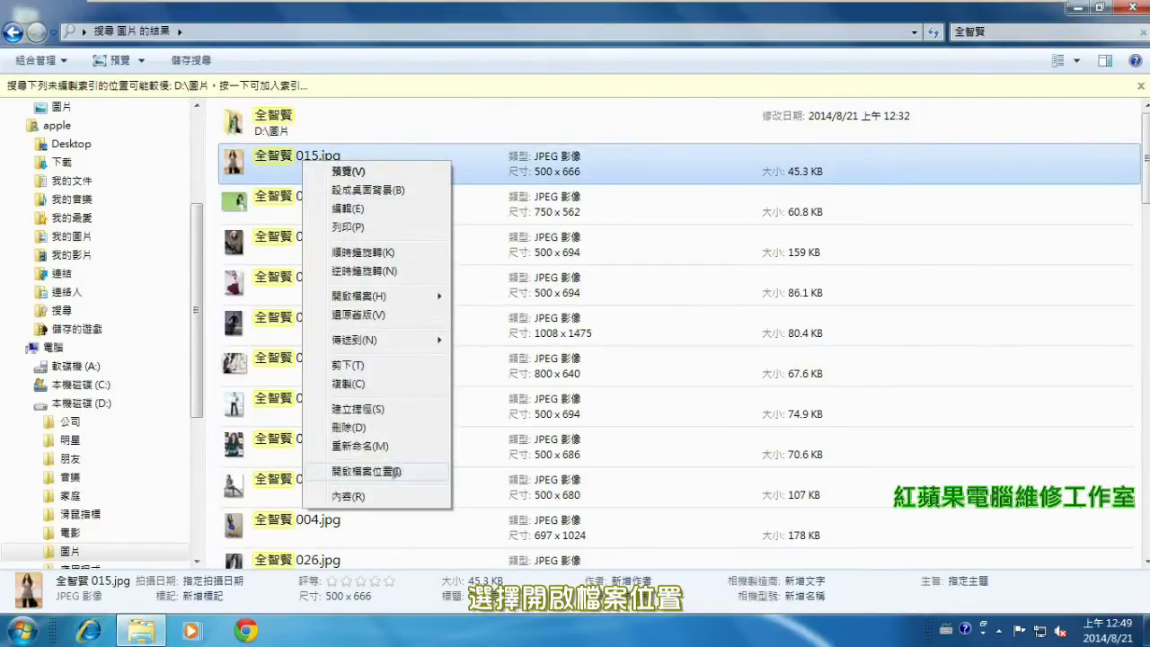
{"action": "left_click", "coordinate": [399, 472]}
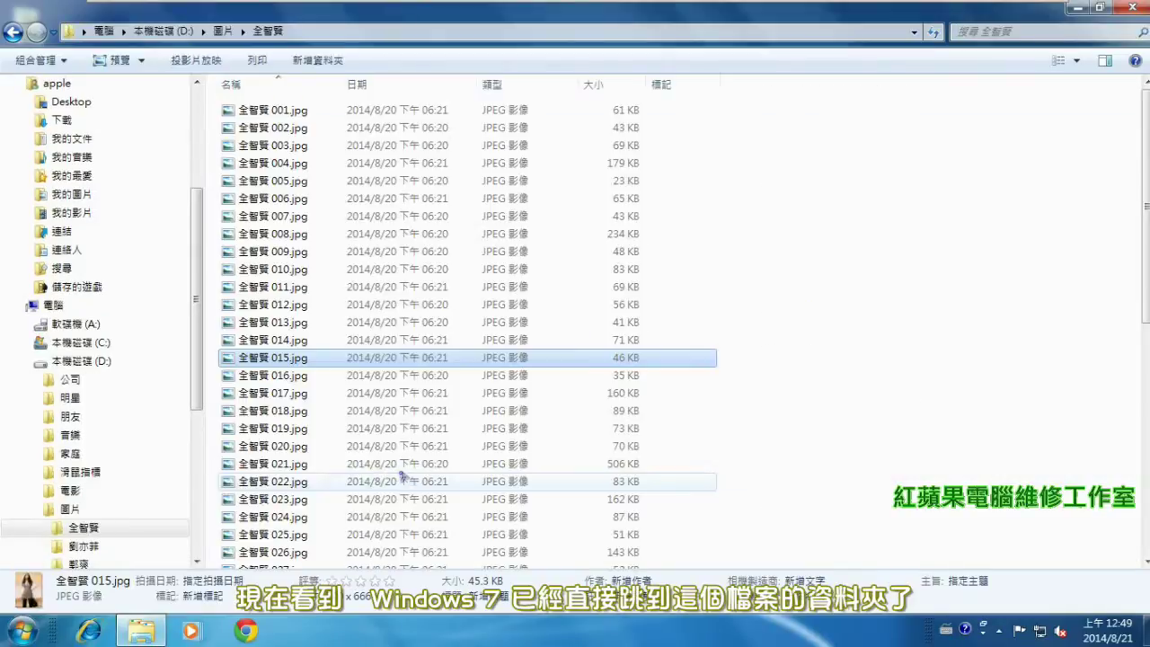